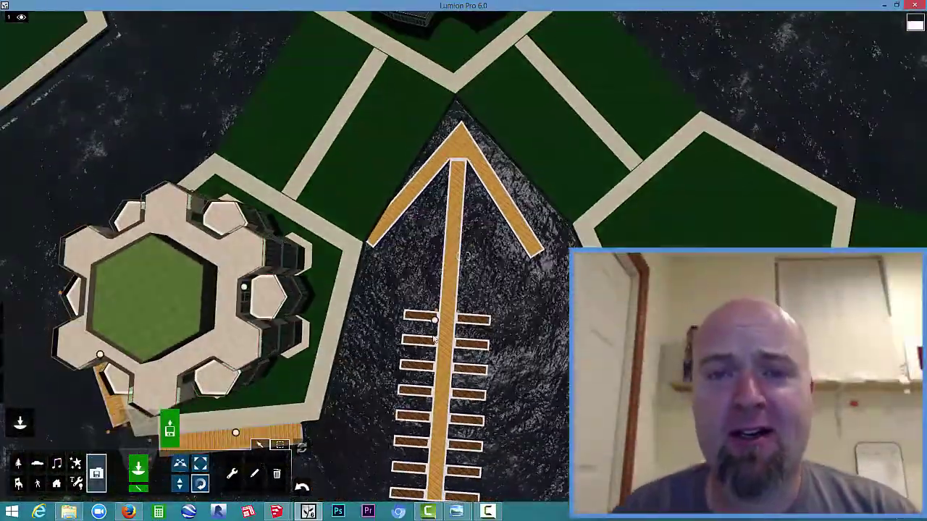
Step: Deselect the pier by clicking on empty space in the scene
click(342, 484)
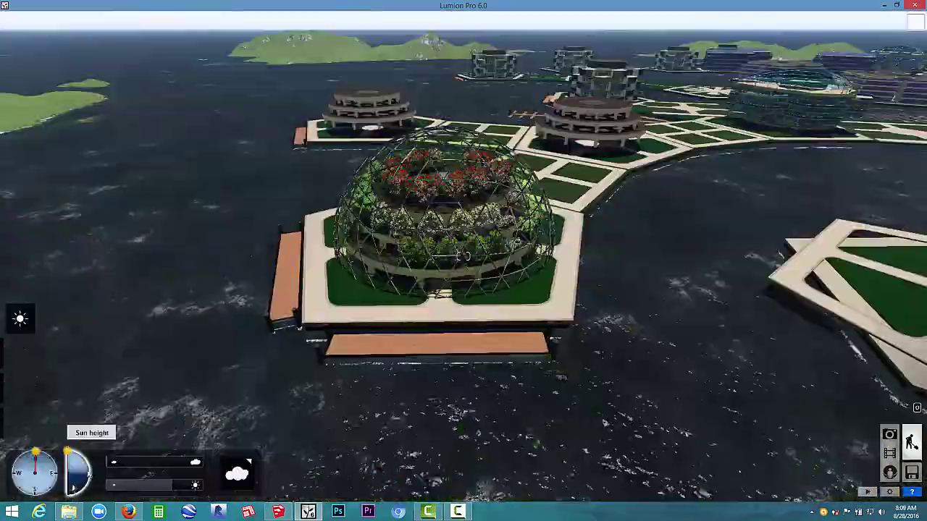
Step: Drag the sun marker lower and toward the southeast in the Weather panel
drag(76, 454, 54, 483)
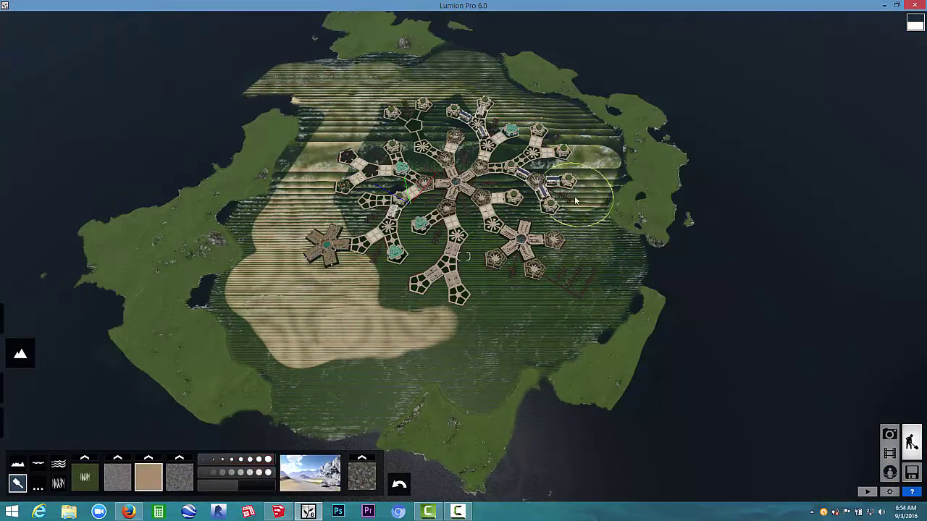
Step: Paint sand down the right side of the city and across the lower terrain
drag(576, 201, 608, 267)
mouse_move(564, 313)
mouse_down()
mouse_move(483, 350)
mouse_move(424, 352)
mouse_move(331, 393)
mouse_move(263, 322)
mouse_move(435, 196)
mouse_up()
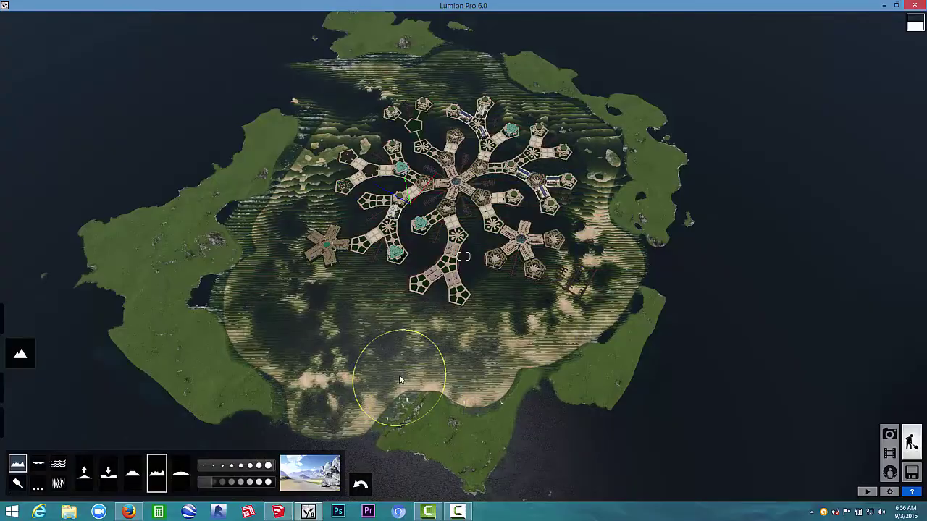
scroll(430, 325, up, 5)
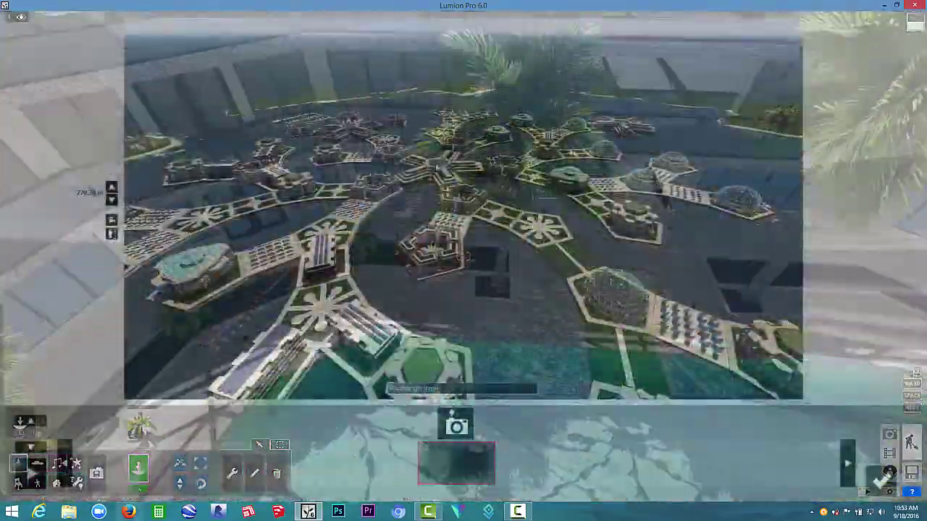
Step: Fly down beside the pool loungers and capture three camera keyframes for an 8-second clip
scroll(436, 162, up, 3)
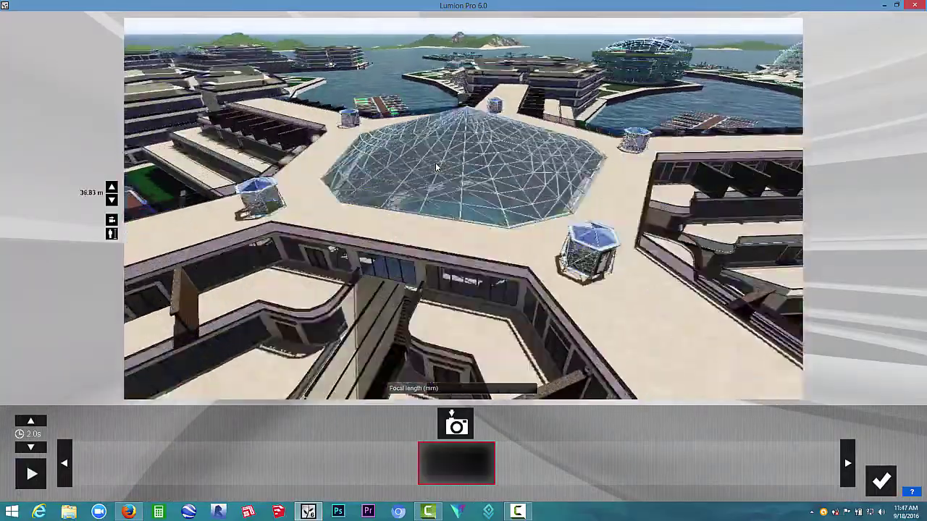
scroll(435, 162, up, 3)
scroll(436, 162, up, 3)
scroll(435, 162, up, 3)
right_drag(464, 210, 476, 207)
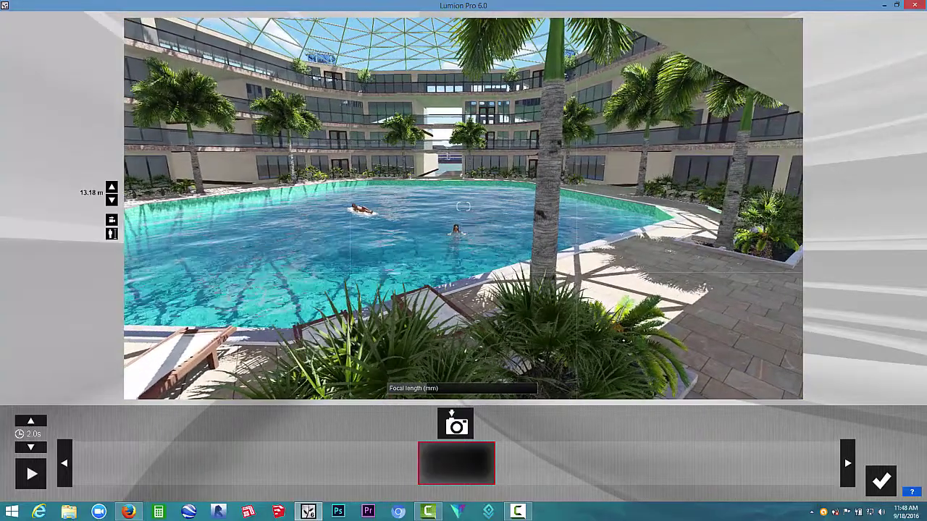
click(456, 428)
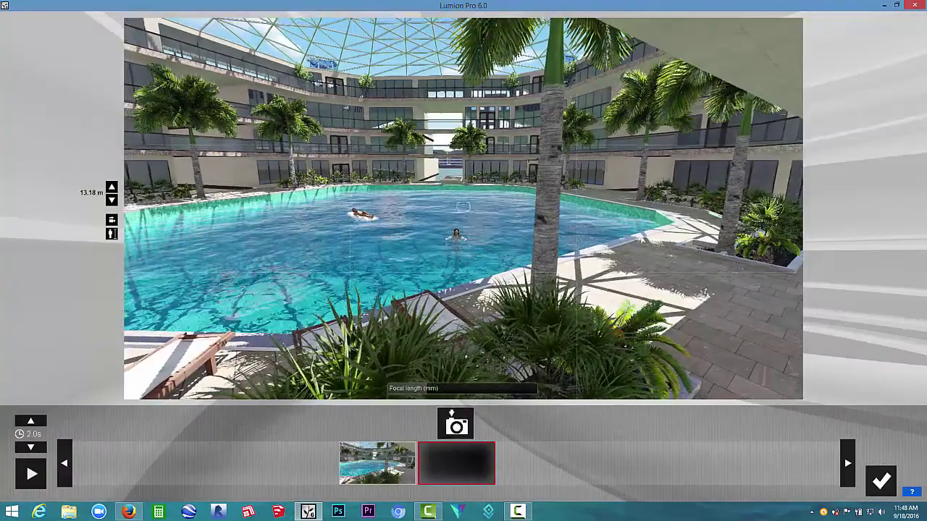
right_drag(464, 206, 451, 206)
click(459, 426)
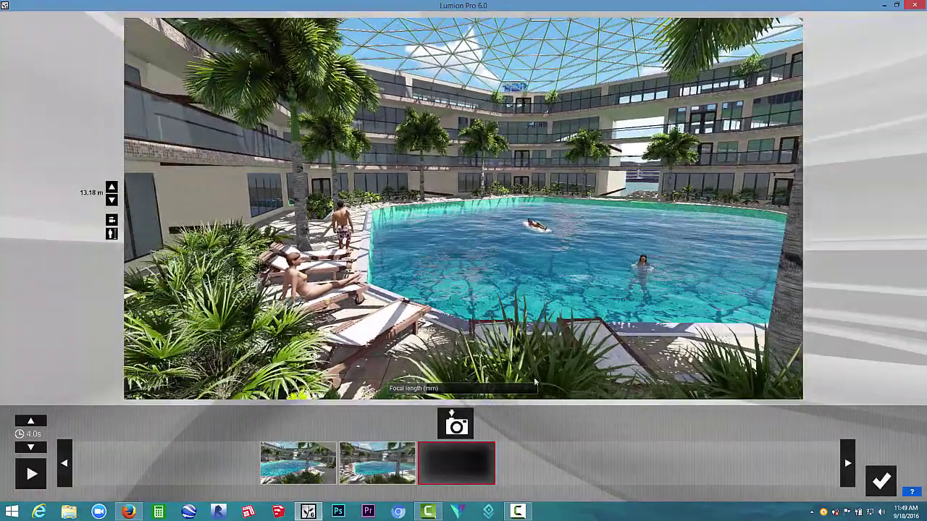
click(469, 429)
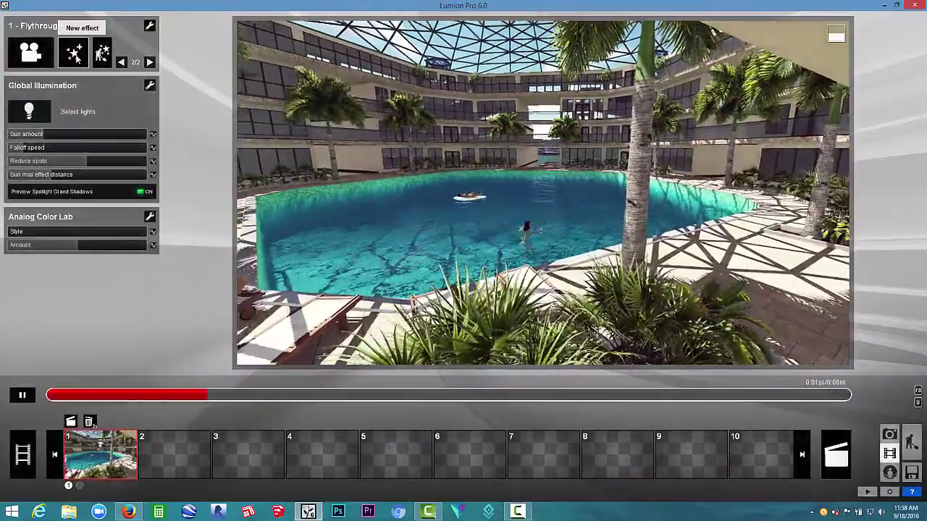
Step: Add Sharpness and God Rays effects to the pool clip, with god rays length 0.2
click(73, 52)
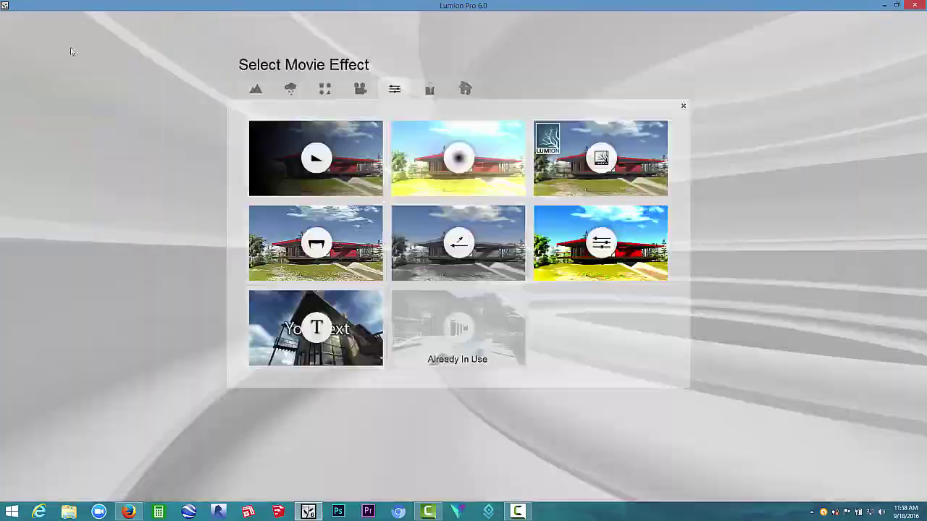
click(322, 244)
click(78, 60)
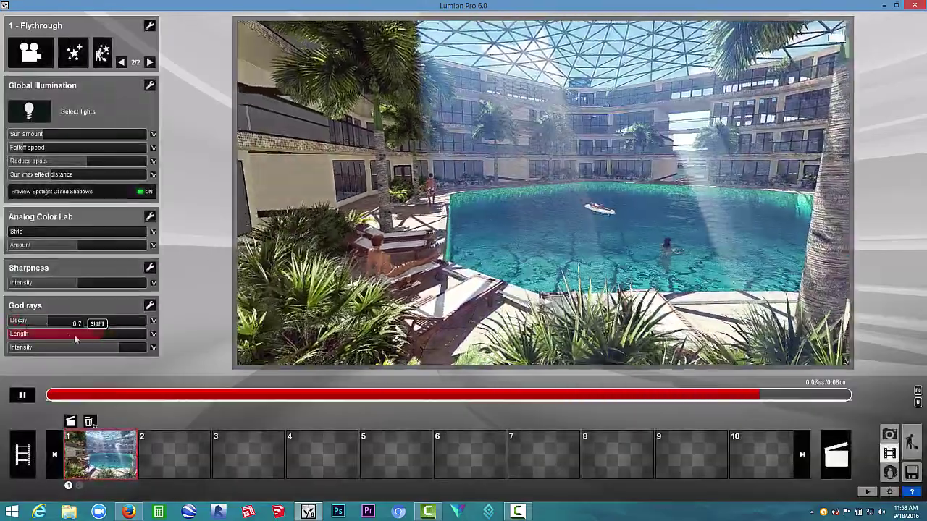
drag(75, 339, 34, 334)
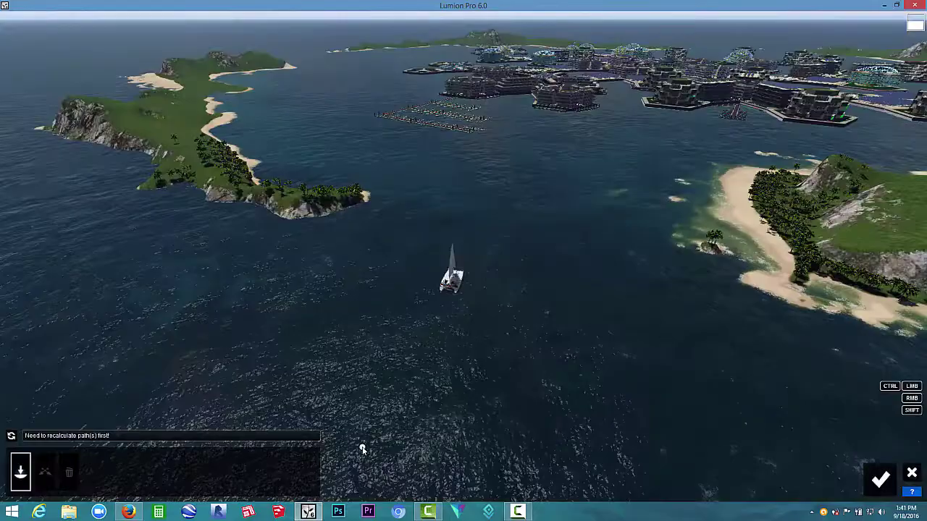
Step: Set the boat path to 13.76 m wide at 6.18 km/h, then moor a sailboat along the pier
click(362, 450)
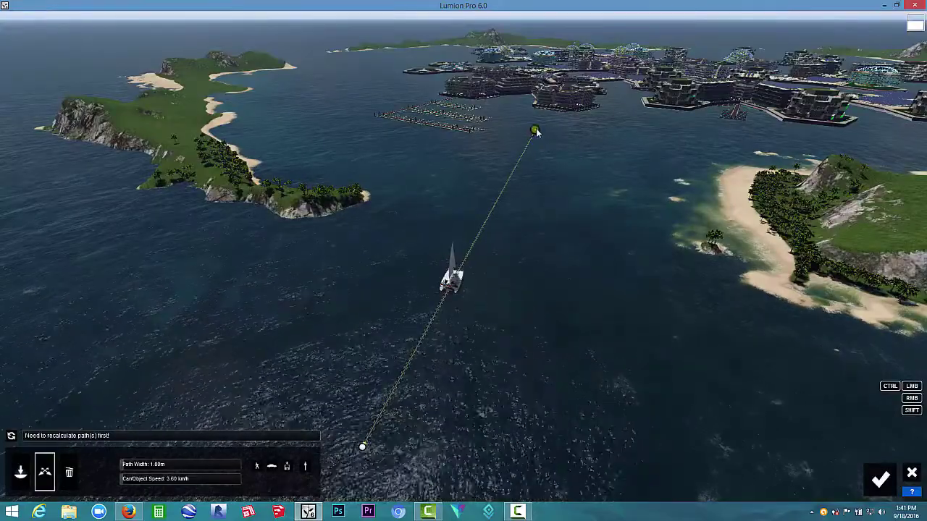
drag(138, 481, 124, 480)
drag(126, 464, 176, 462)
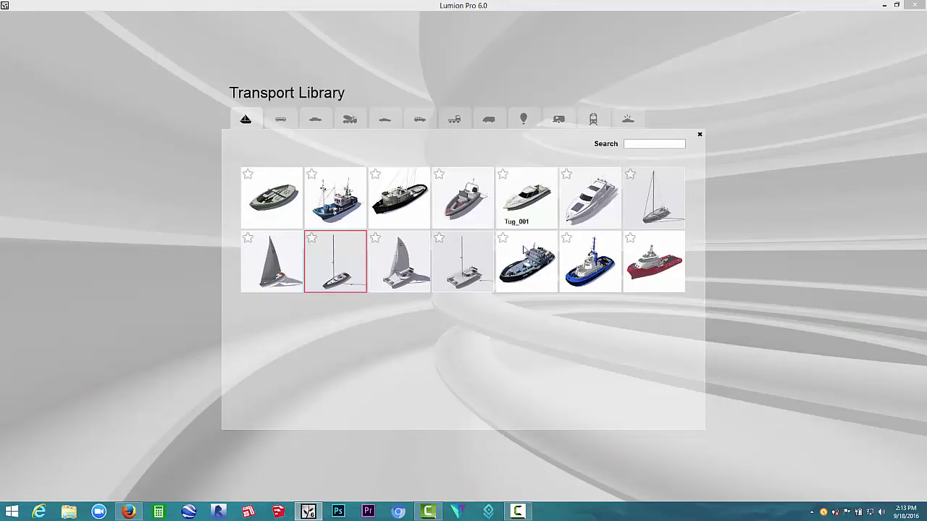
click(457, 258)
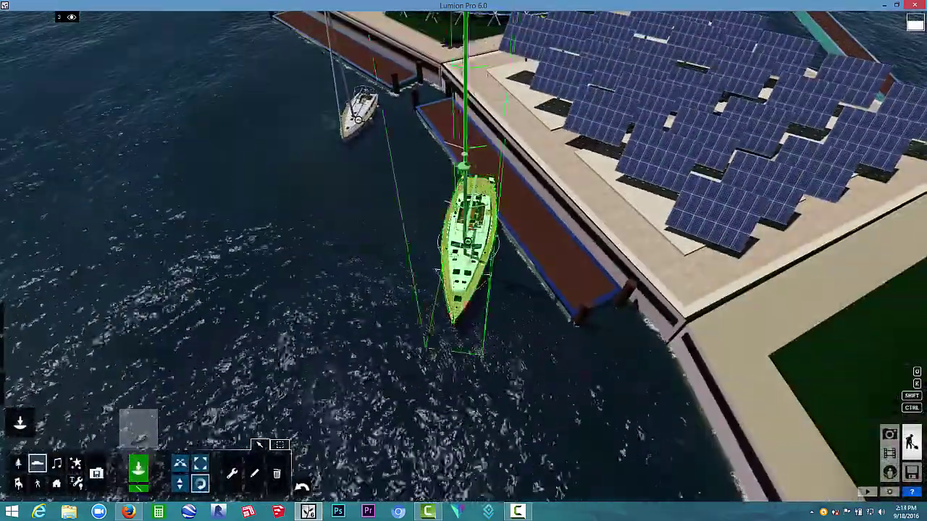
mouse_move(467, 242)
mouse_down()
mouse_move(496, 285)
mouse_move(463, 254)
mouse_up()
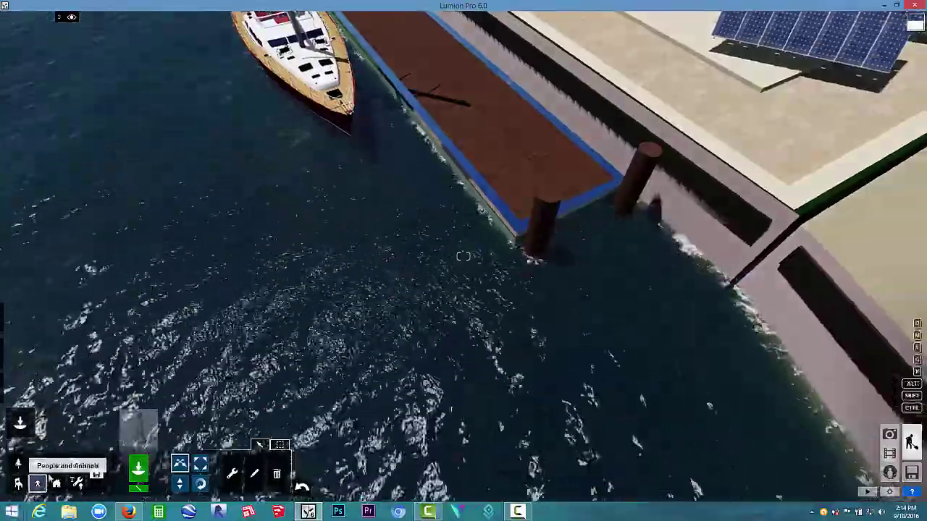
Step: Choose a woman model from the people library and load her for placement on the pier
click(138, 429)
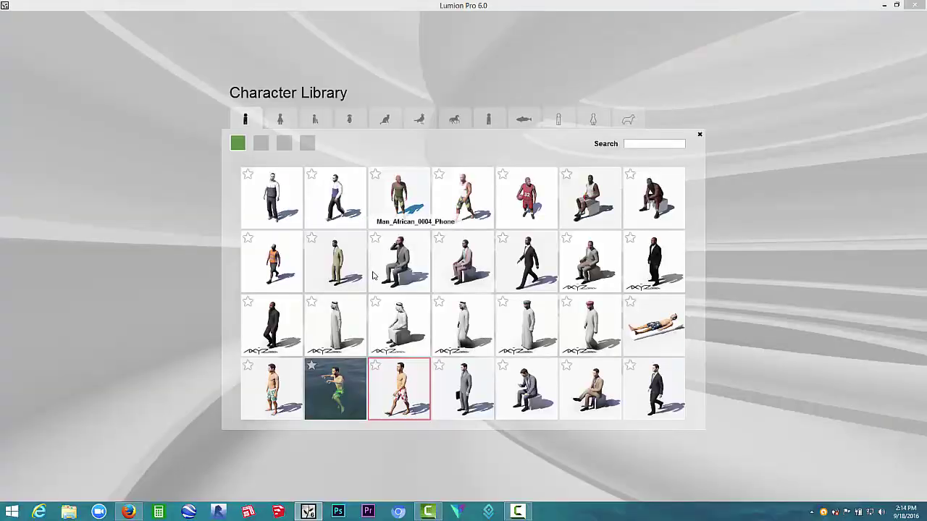
click(556, 327)
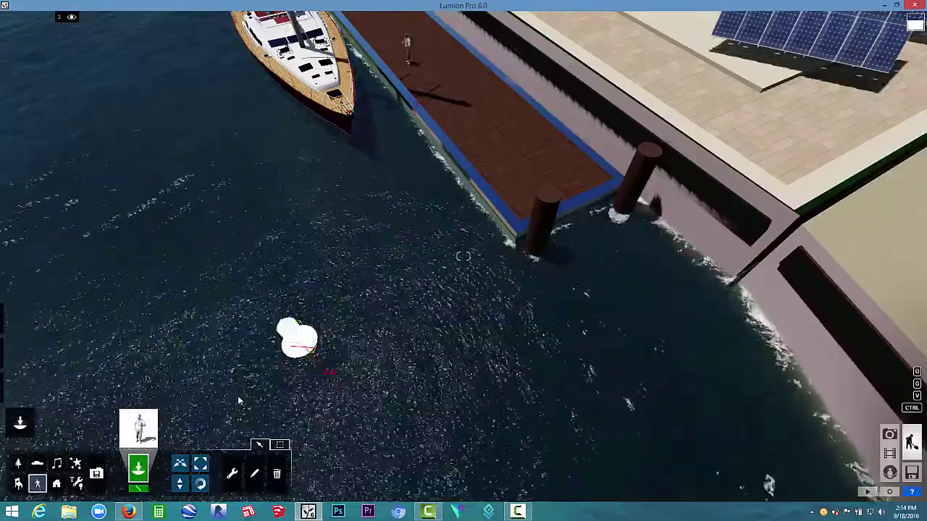
click(139, 426)
click(351, 338)
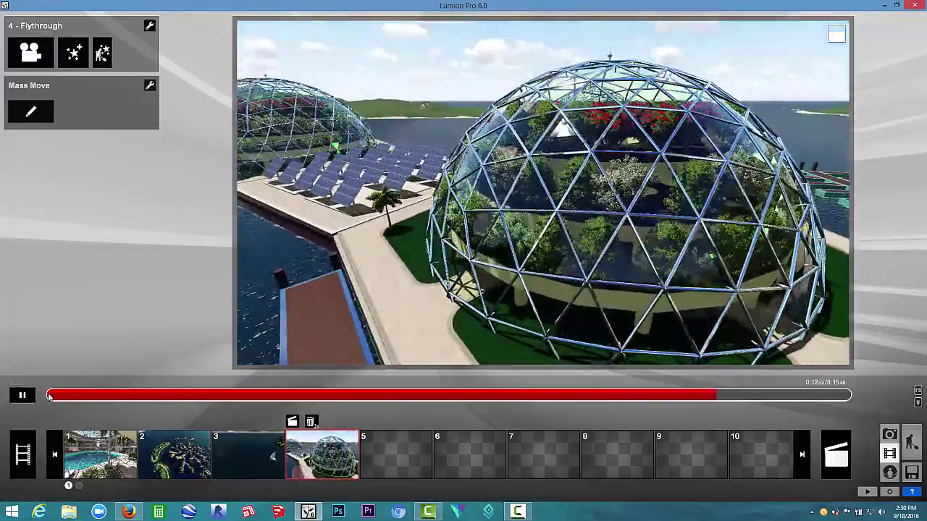
Step: Pick the flying seagull model and view the harbour sky from water-level and higher viewpoints
click(48, 396)
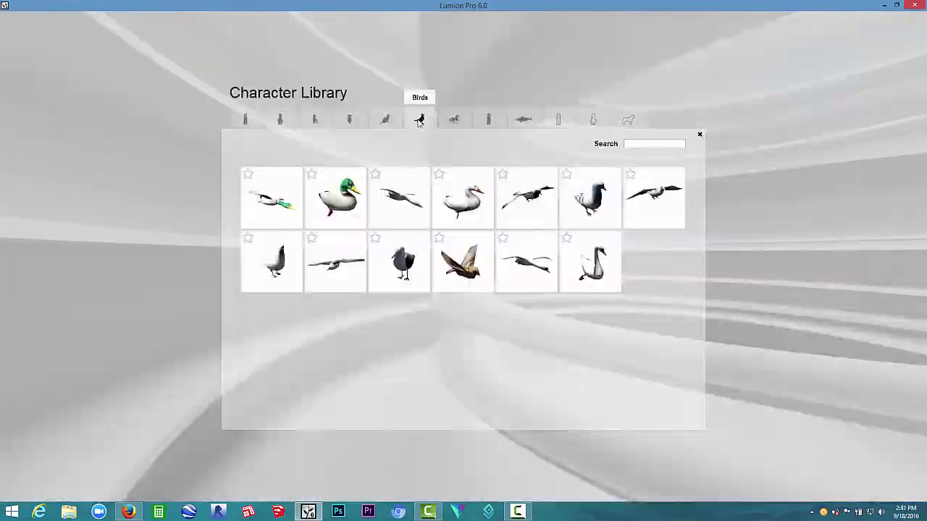
click(328, 269)
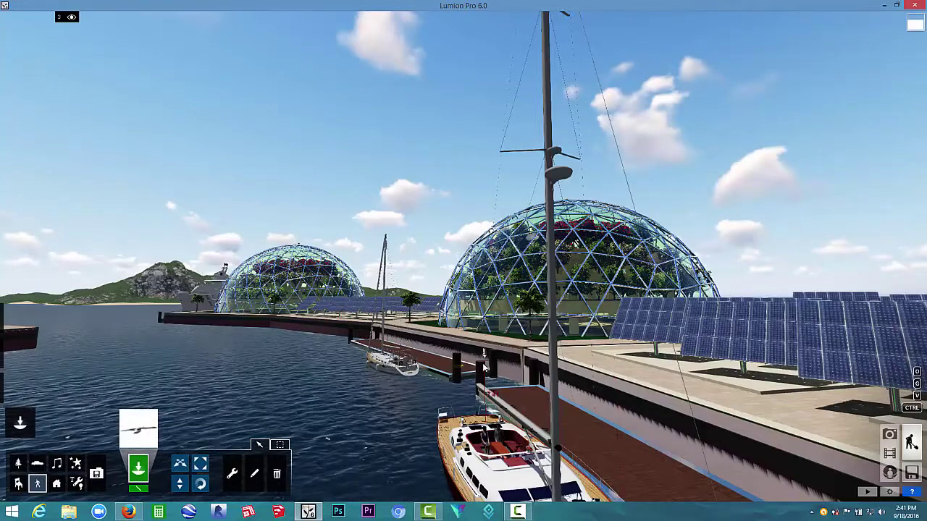
right_drag(608, 407, 423, 205)
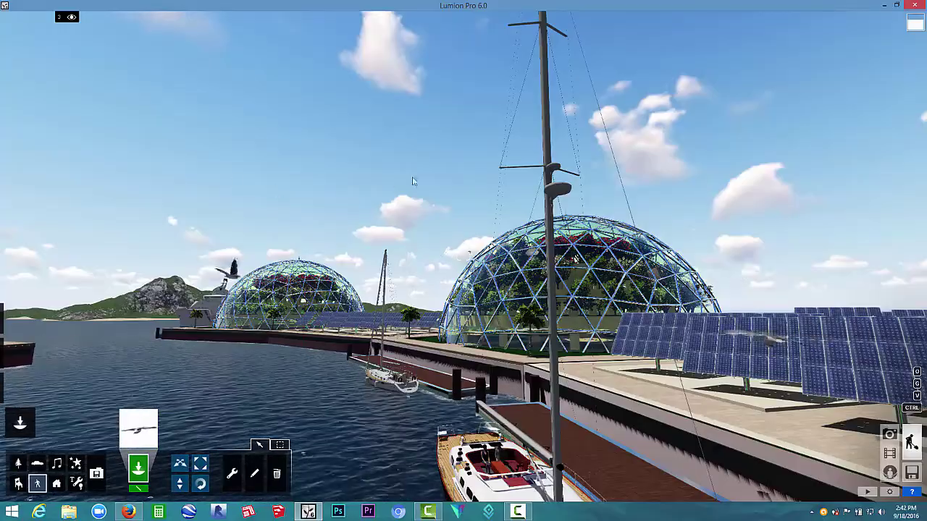
key(e)
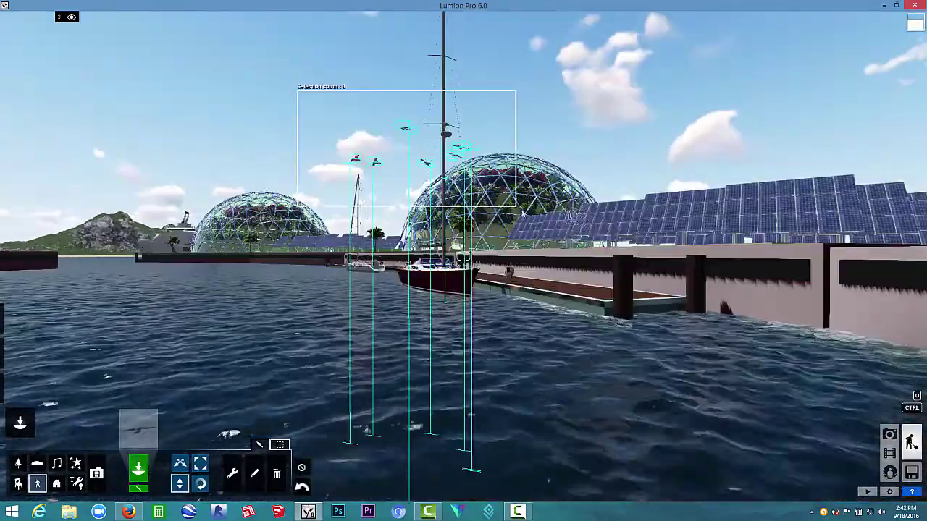
key(shift+1)
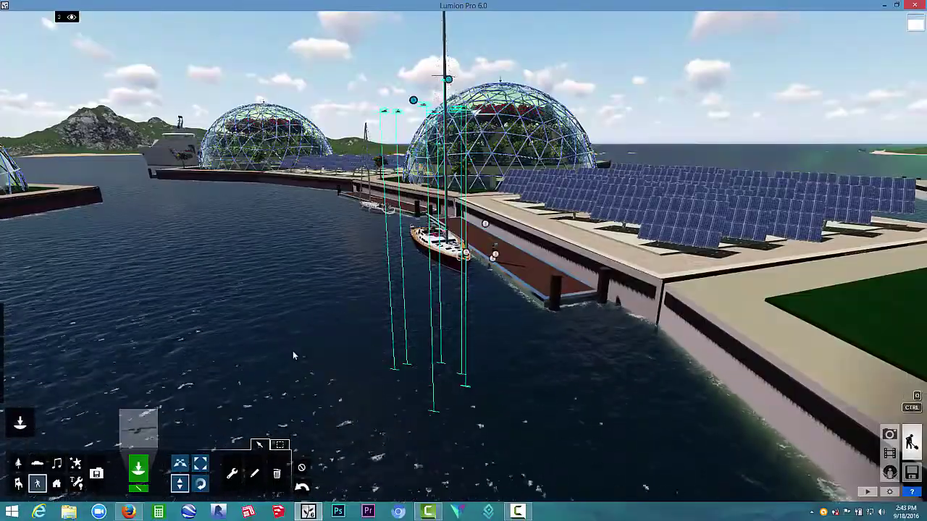
click(889, 453)
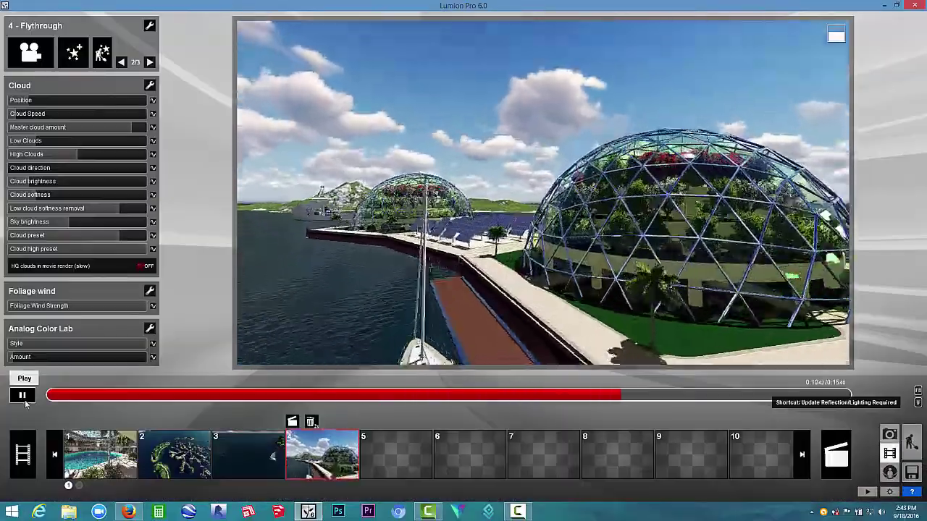